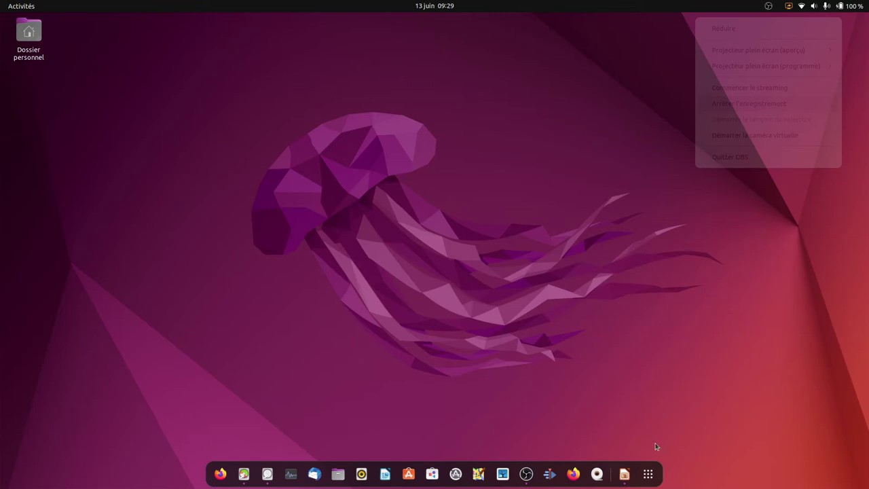
Open GParted, display the partitions of /dev/nvme1n1 and select its EFI System Partition.
left_click(624, 474)
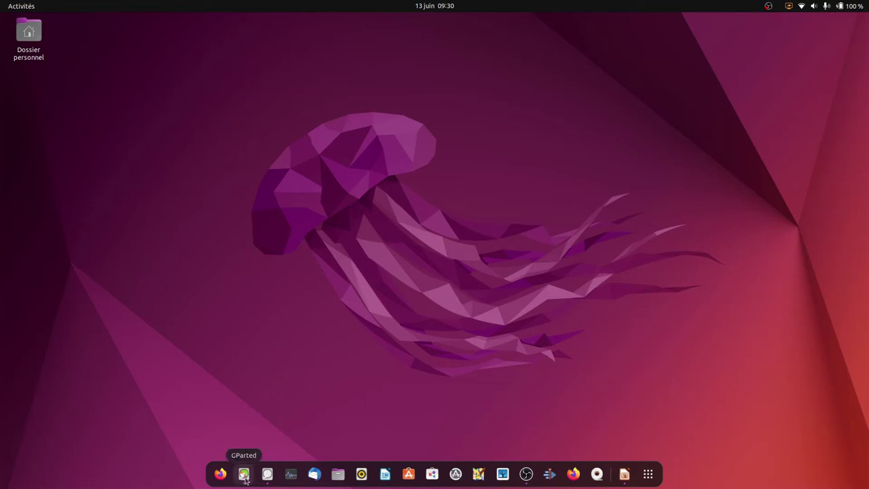
left_click(243, 474)
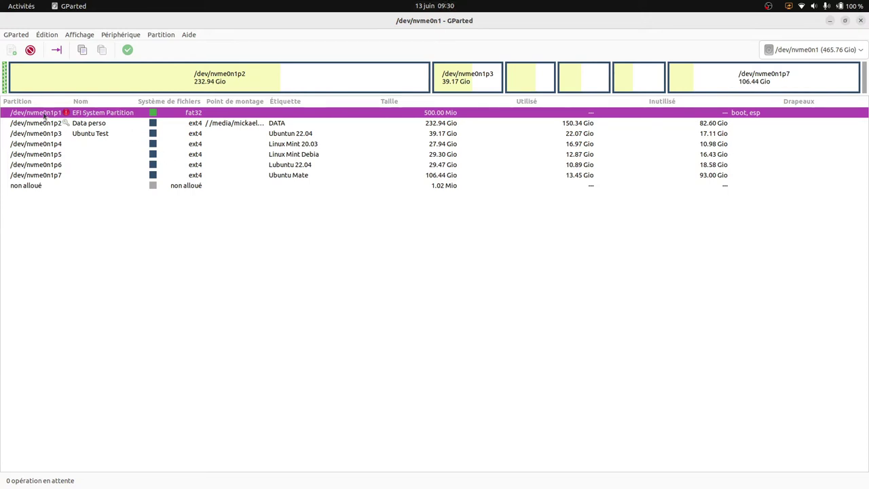
left_click(845, 51)
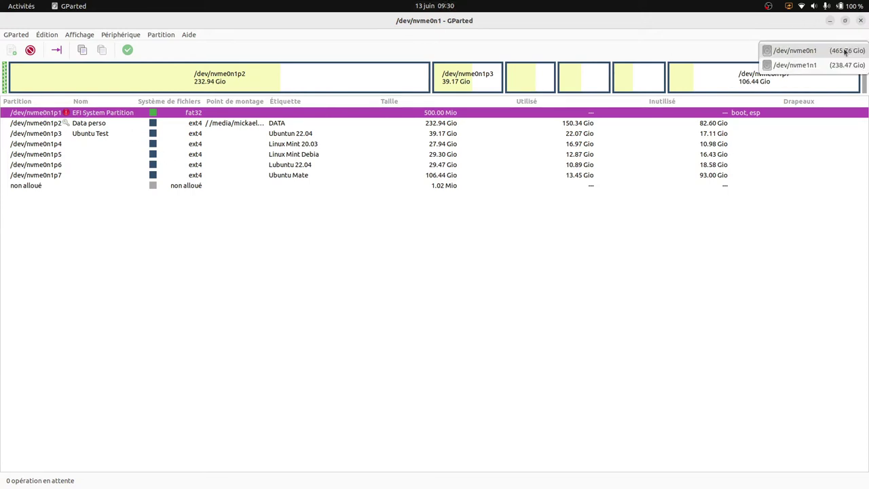
left_click(812, 65)
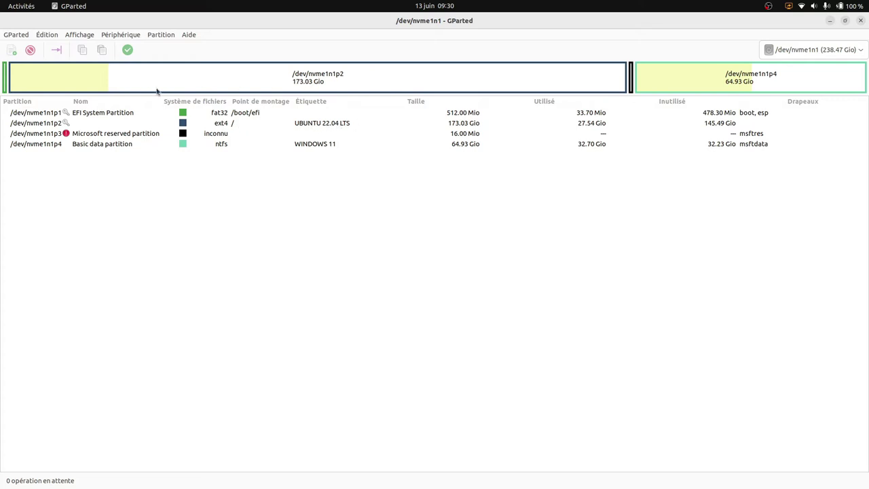
left_click(5, 82)
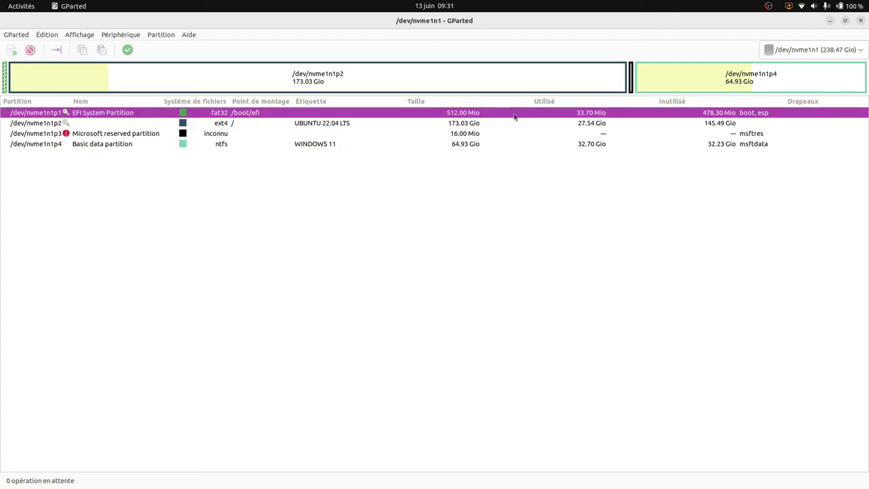
Return to disk /dev/nvme0n1 and view the name setting of its EFI System Partition without changing it.
left_click(815, 52)
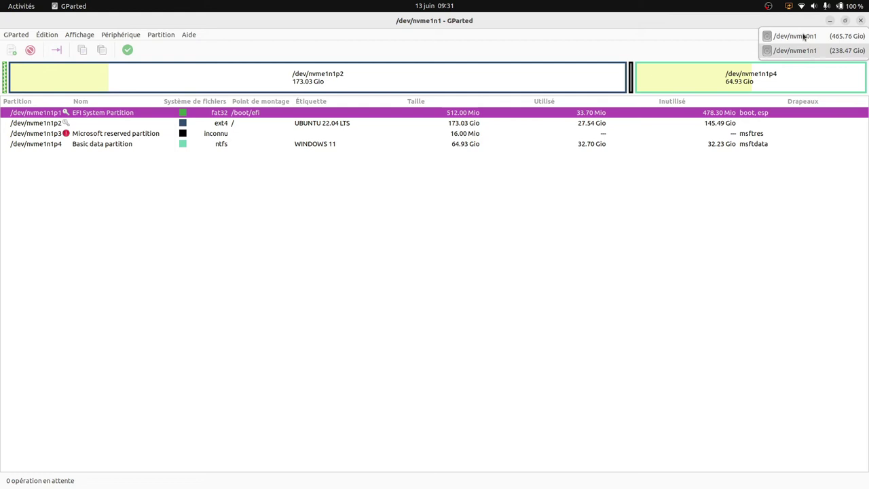
left_click(804, 35)
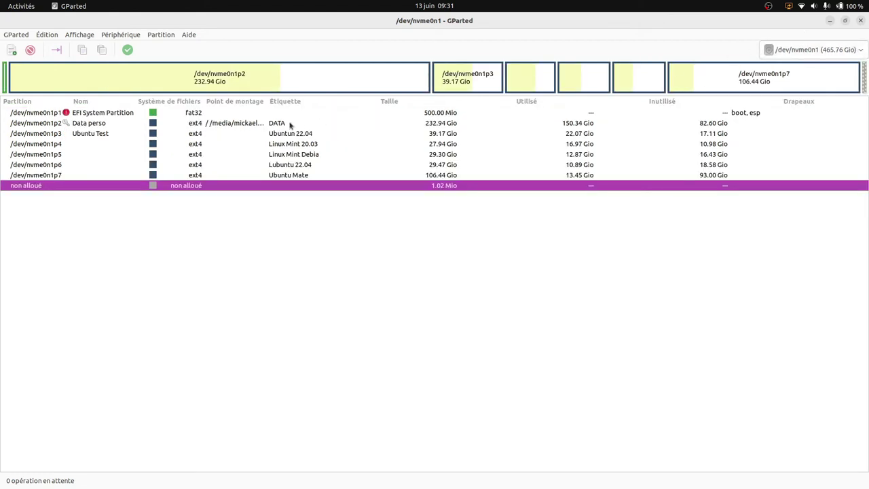
left_click(46, 116)
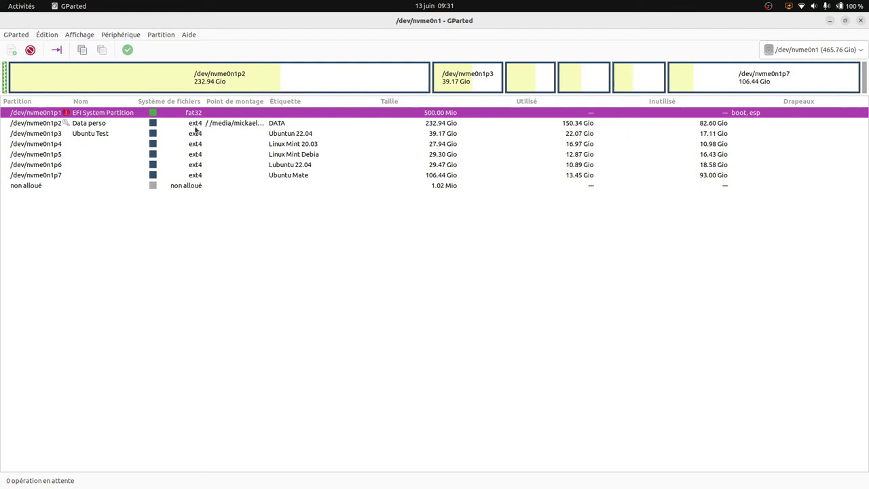
right_click(203, 115)
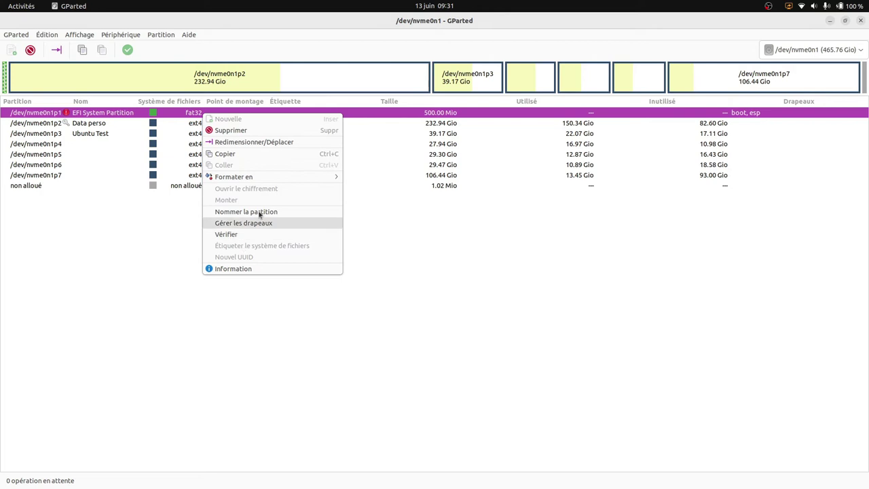
left_click(262, 212)
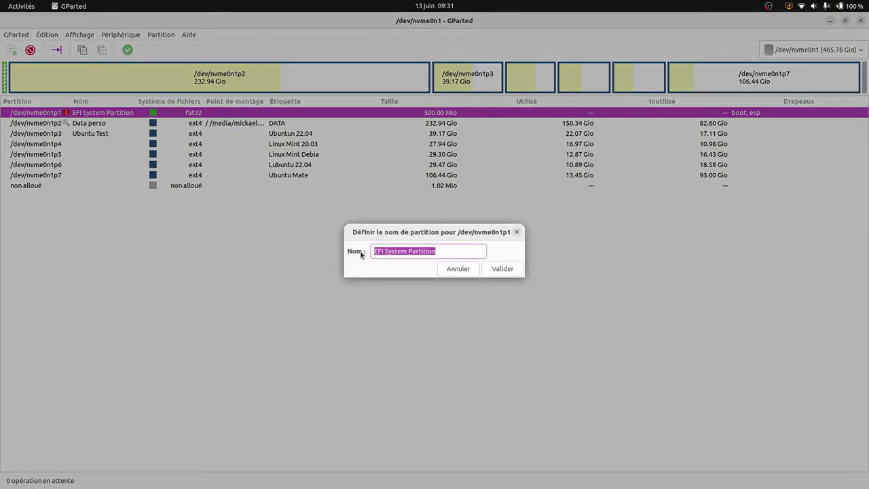
left_click(458, 269)
Review the flags set on the EFI partition /dev/nvme0n1p1 and close GParted.
right_click(239, 114)
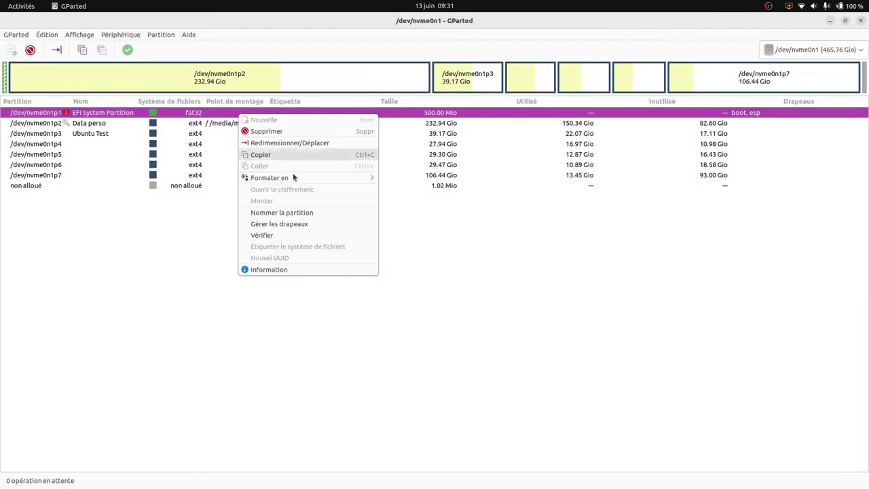
left_click(284, 224)
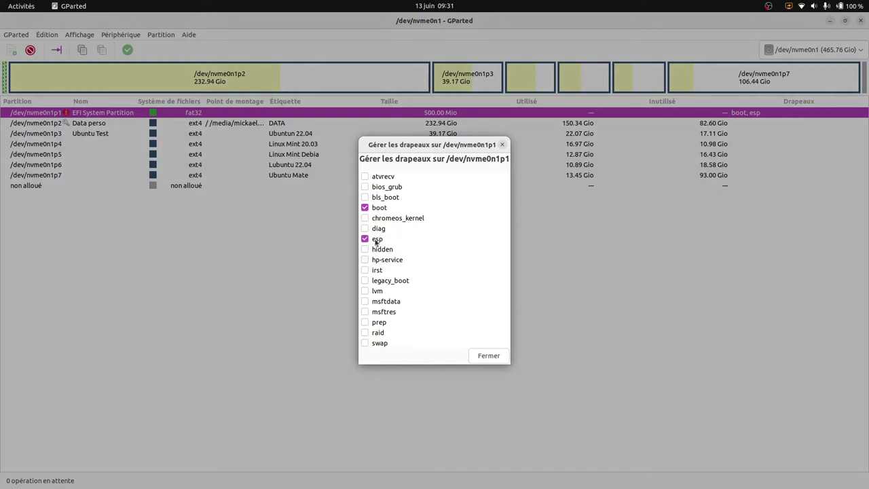
left_click(488, 357)
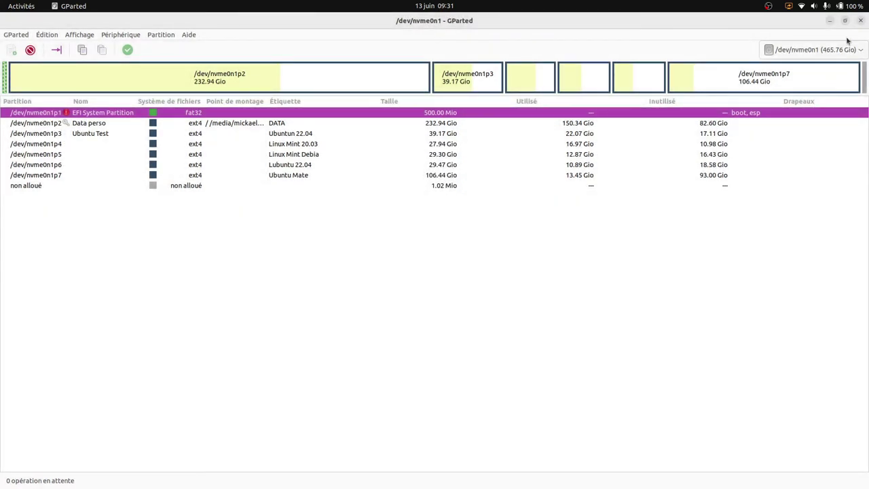
left_click(861, 21)
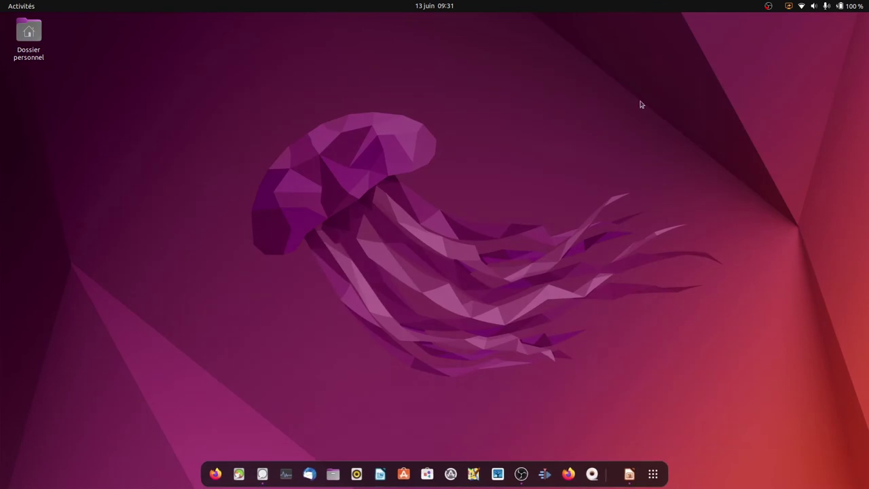
Open Disks and examine the UUID and partition type of the EFI and neighbouring partitions on the 500 GB disk.
left_click(256, 473)
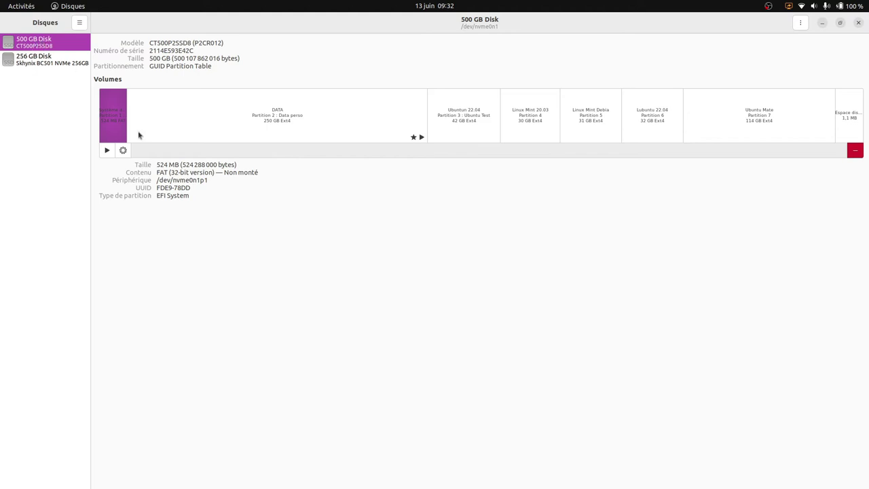
left_click_drag(207, 180, 154, 192)
left_click_drag(155, 193, 111, 143)
left_click(199, 120)
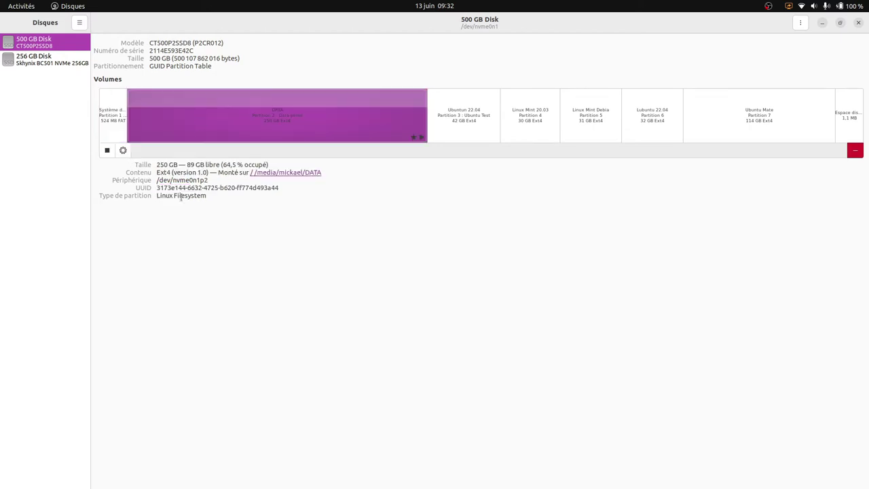
left_click(483, 128)
left_click(114, 126)
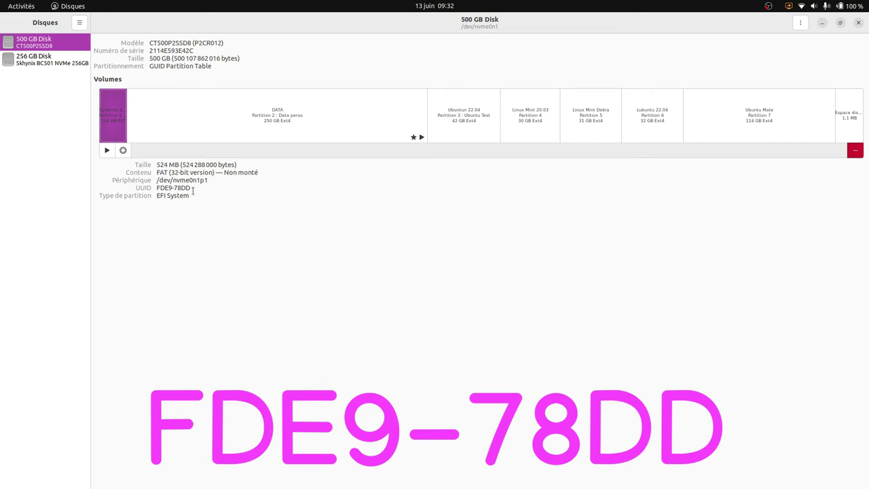
Set up a disk image of the EFI partition /dev/nvme0n1p1, to save in the Sauvegarde Partition folder on DATA.
left_click(123, 150)
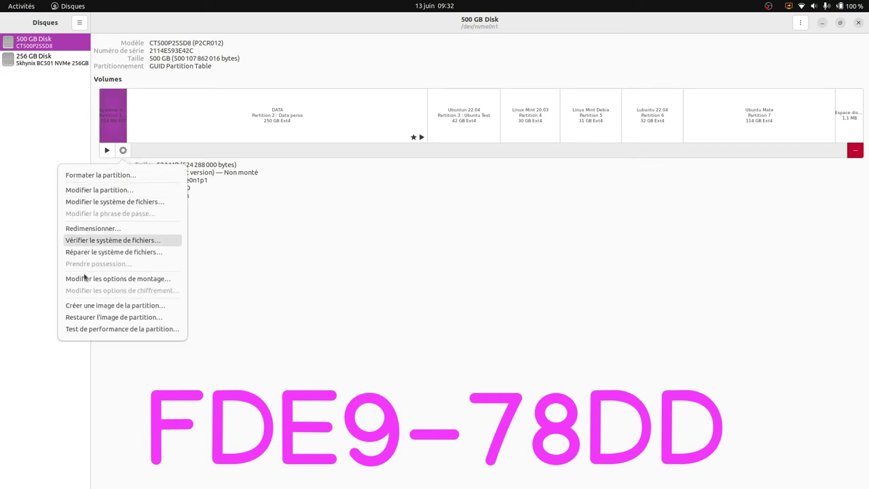
left_click(112, 306)
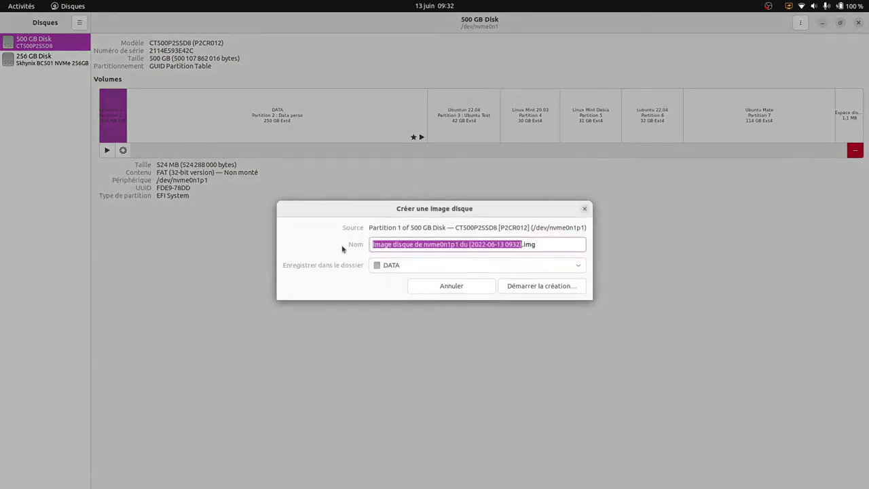
left_click(538, 271)
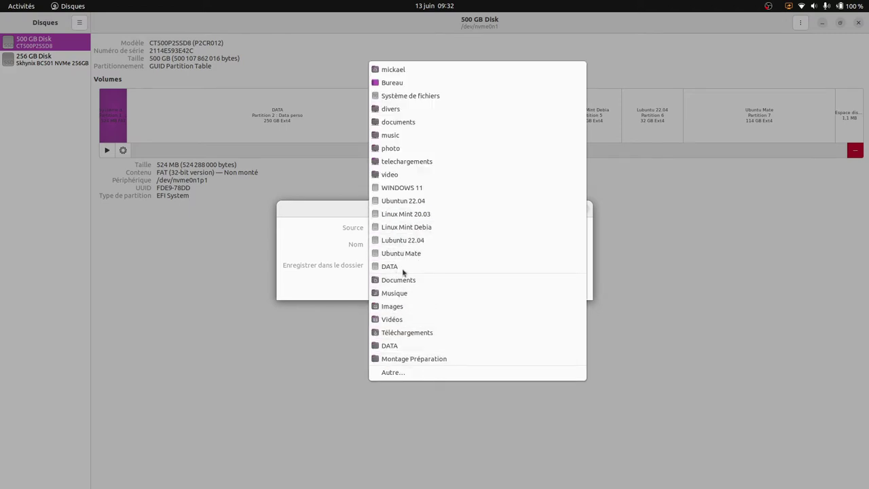
left_click(415, 376)
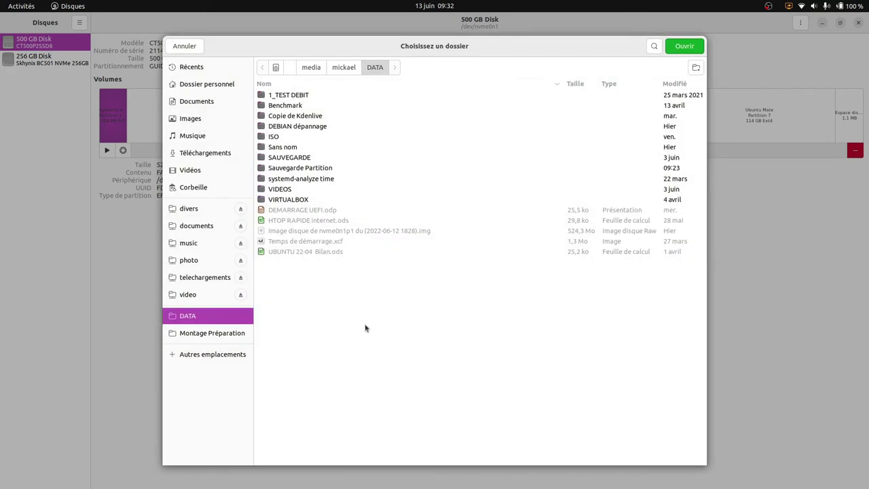
double_click(288, 169)
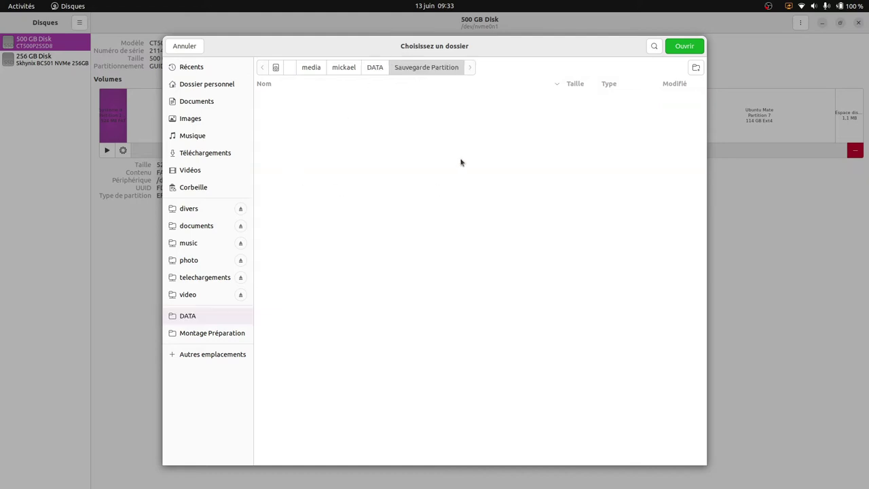
left_click(681, 51)
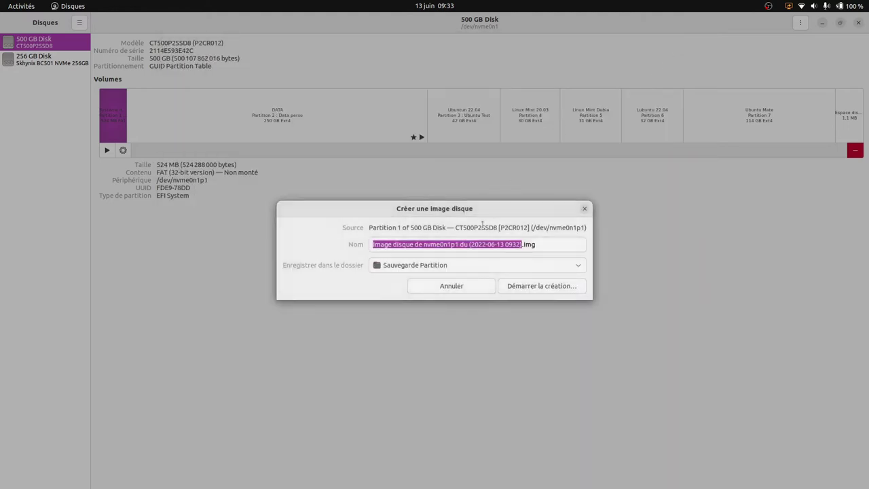
Start creating the partition image and authenticate with the account password.
left_click(544, 286)
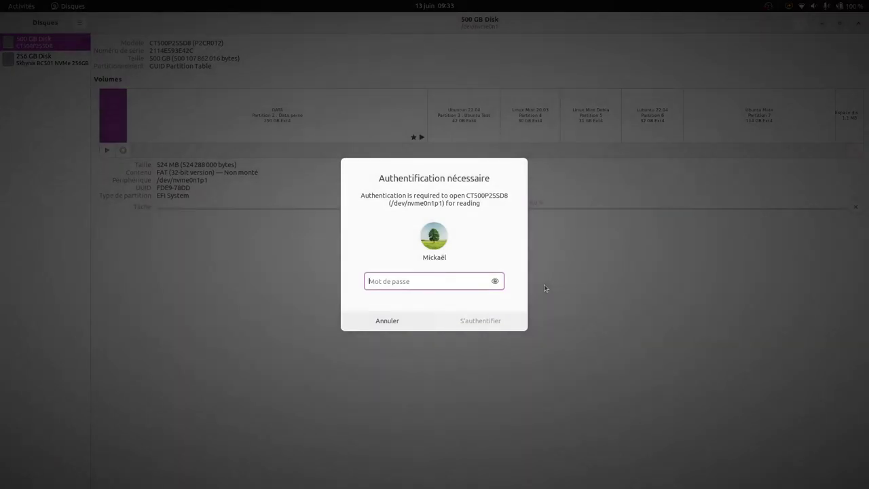
type("m")
key("Return")
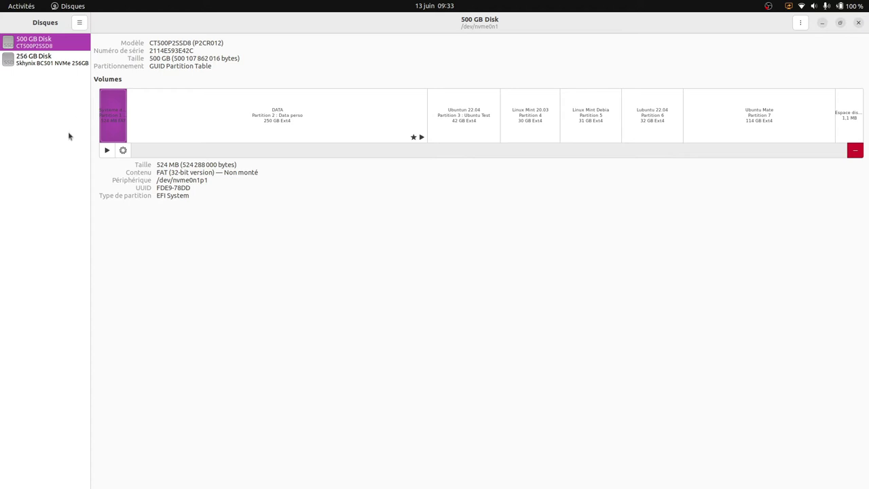
Delete partition 1 (/dev/nvme0n1p1) from the 500 GB disk and check the EFI partition on the 256 GB disk.
left_click(853, 152)
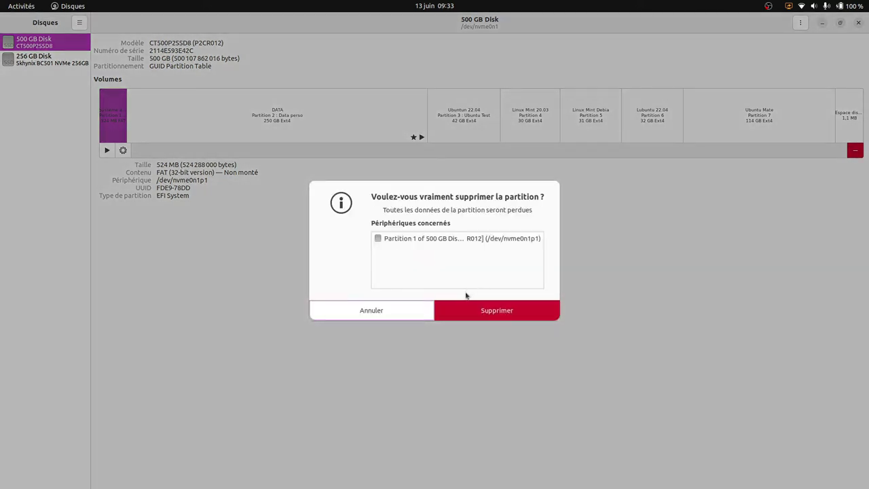
left_click(474, 311)
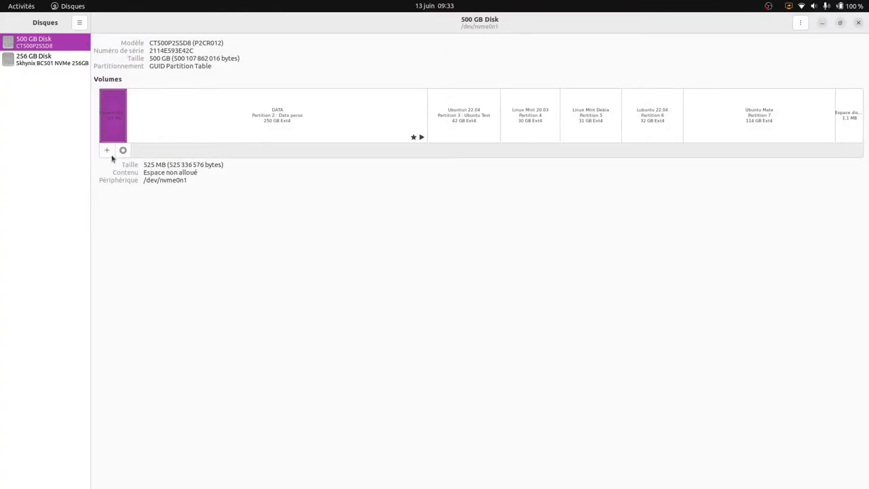
left_click(26, 62)
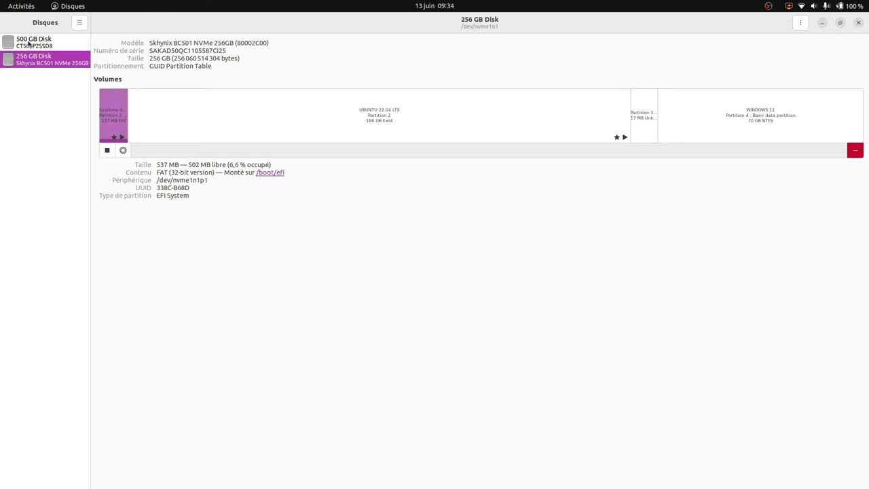
left_click(28, 43)
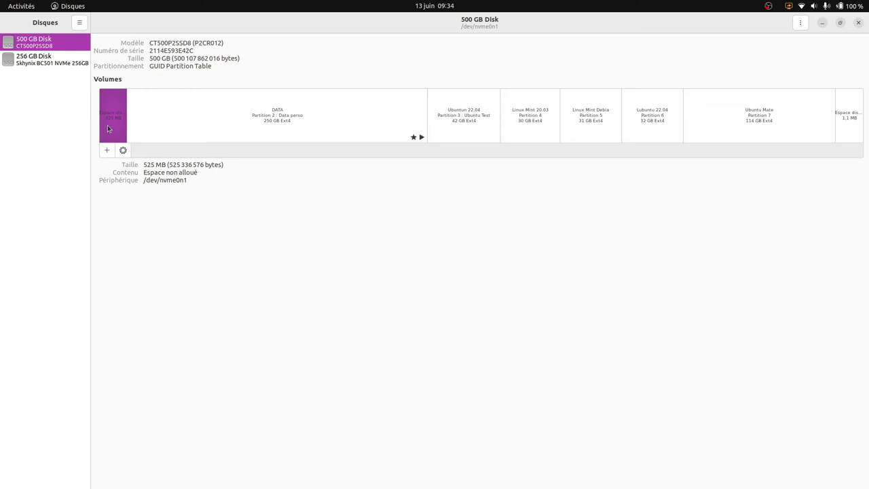
Create a 525 MB Ext4 partition without a volume name in the unallocated space at the start of the 500 GB disk.
left_click(107, 150)
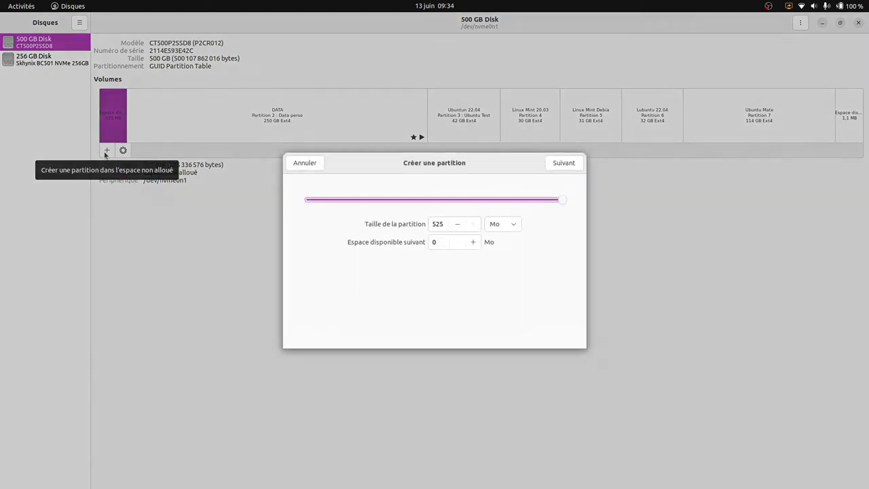
left_click(574, 164)
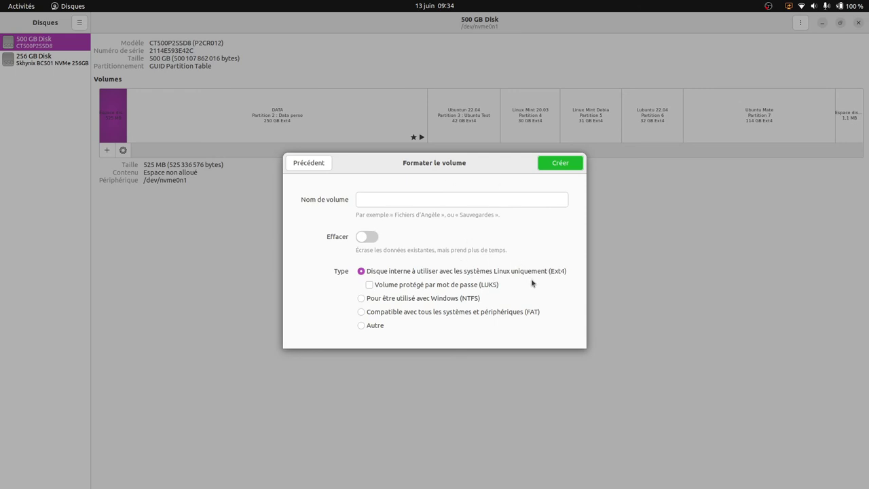
left_click(560, 164)
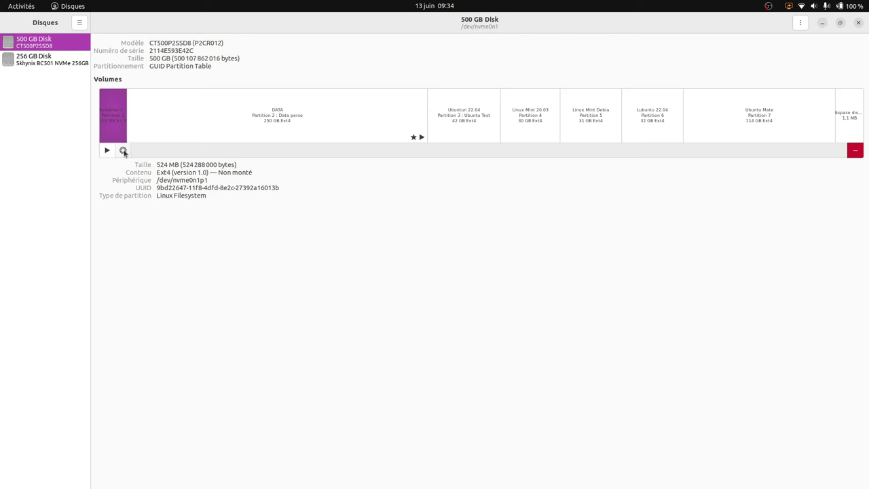
left_click(123, 150)
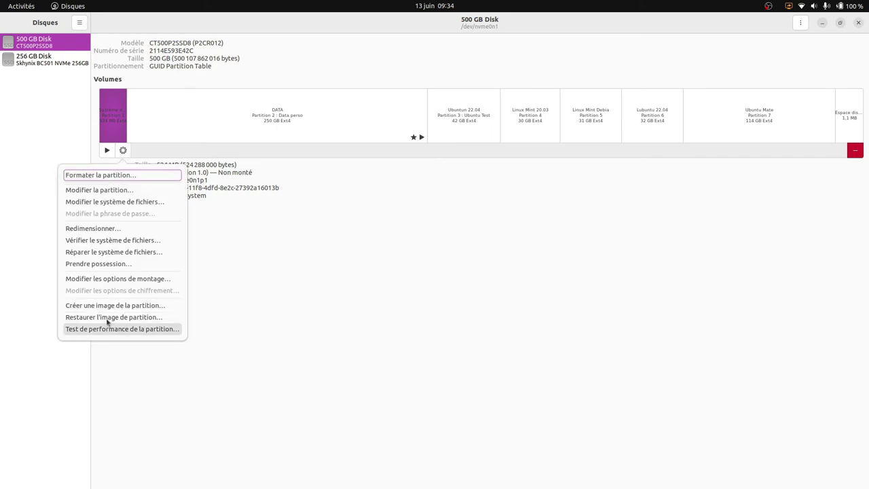
left_click(106, 317)
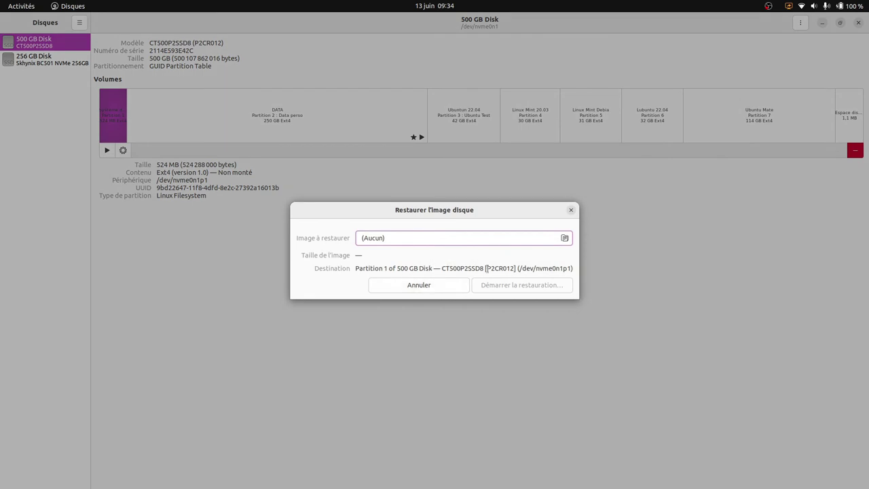
left_click(540, 239)
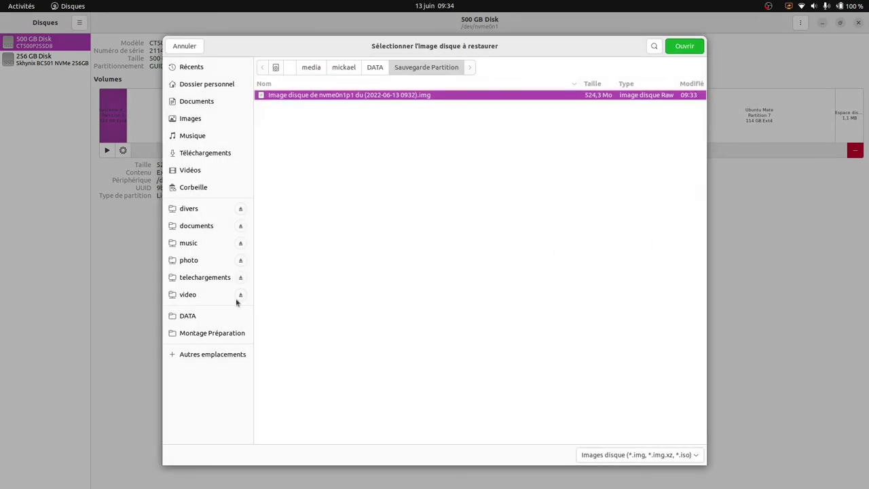
left_click(185, 354)
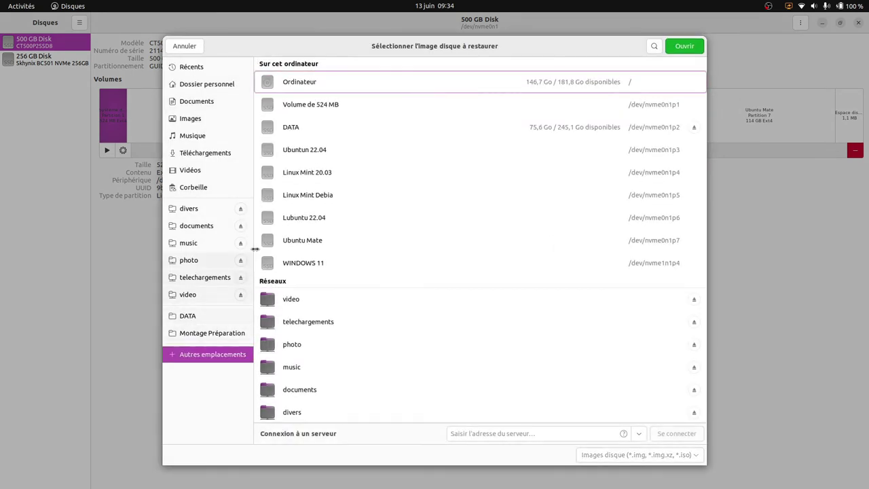
left_click(296, 135)
left_click(285, 137)
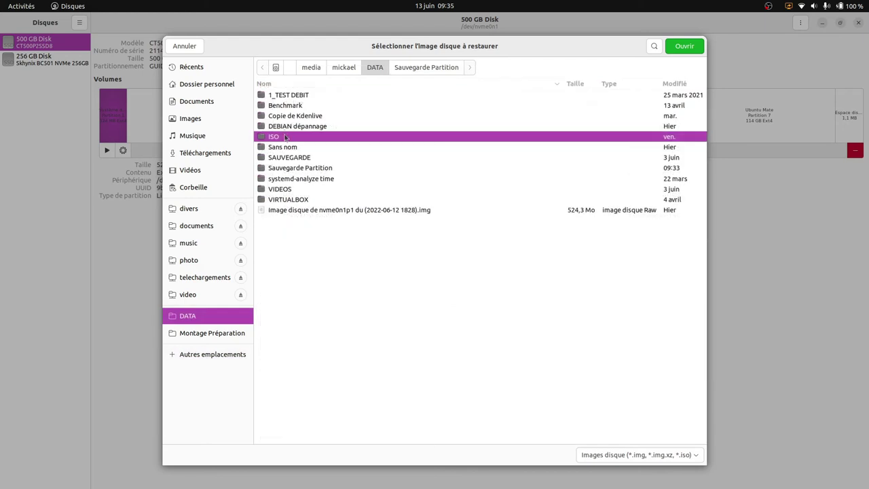
double_click(283, 170)
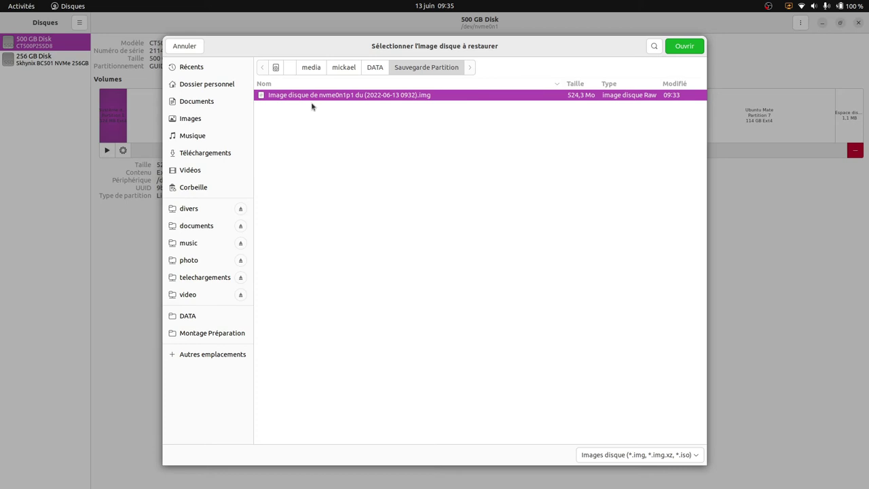
left_click(684, 46)
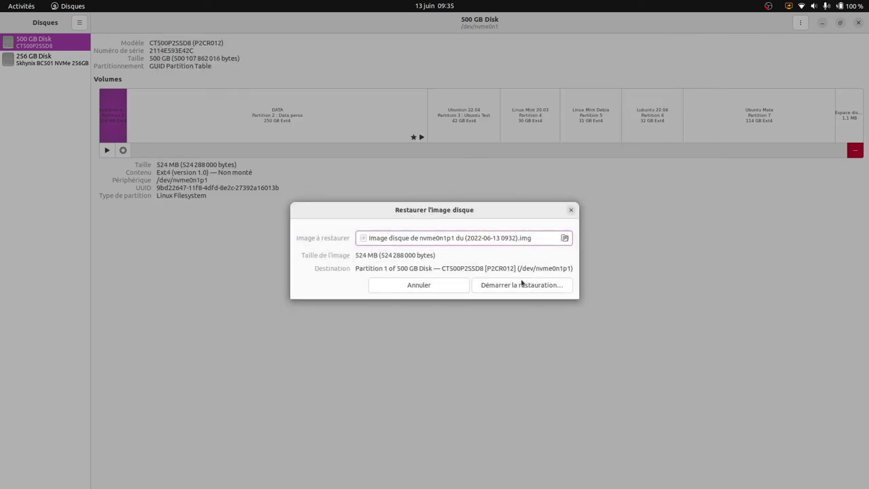
left_click(524, 286)
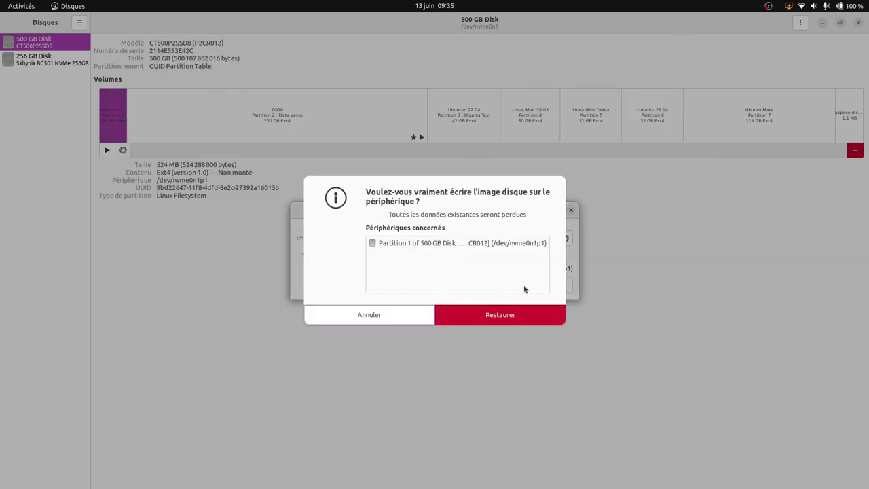
left_click(501, 315)
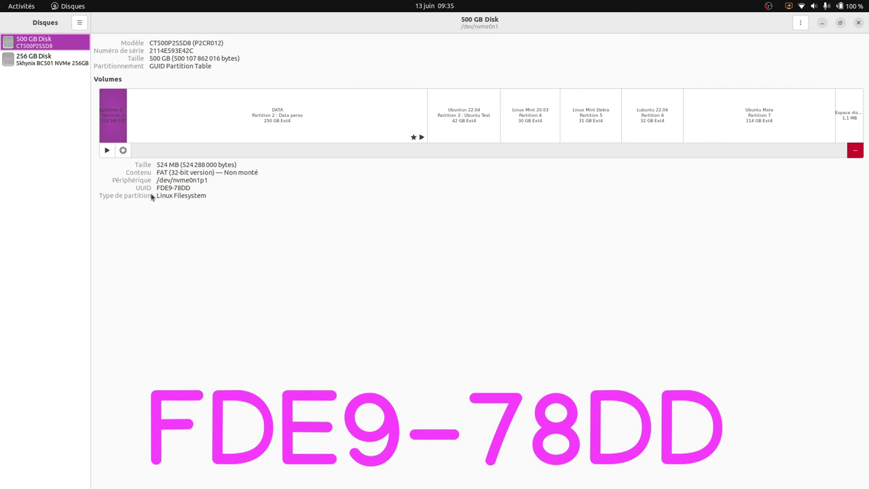
Check the restored partition's UUID, then open GParted and authenticate with the account password.
left_click_drag(191, 187, 156, 188)
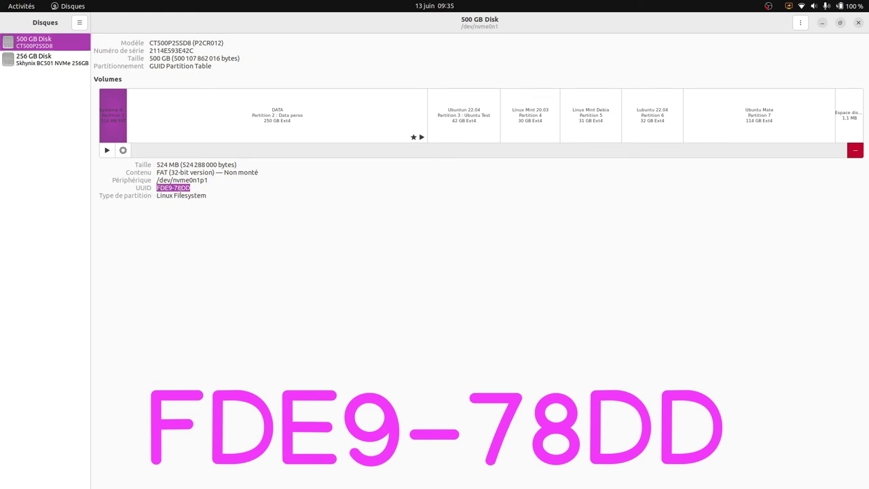
mouse_move(264, 487)
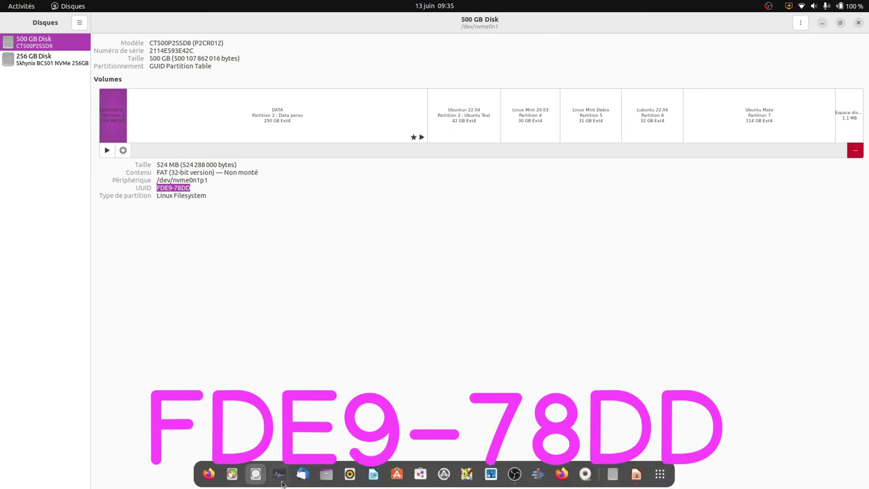
left_click(231, 473)
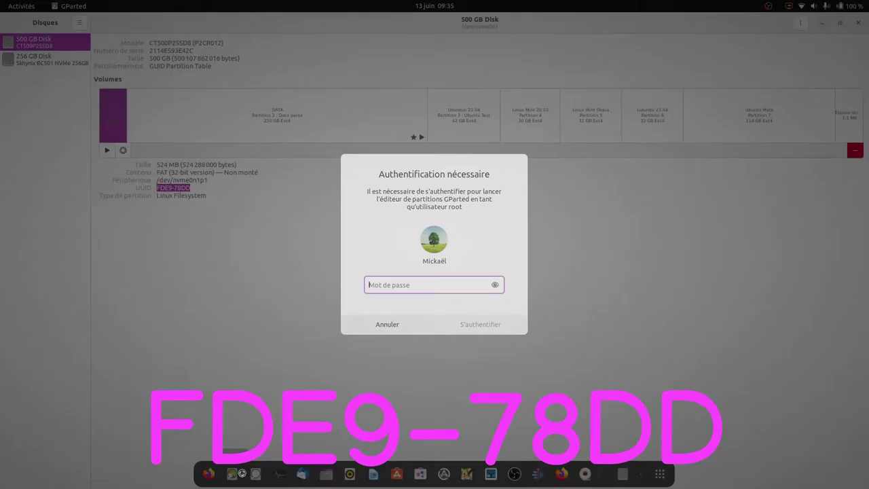
type("a")
key("Escape")
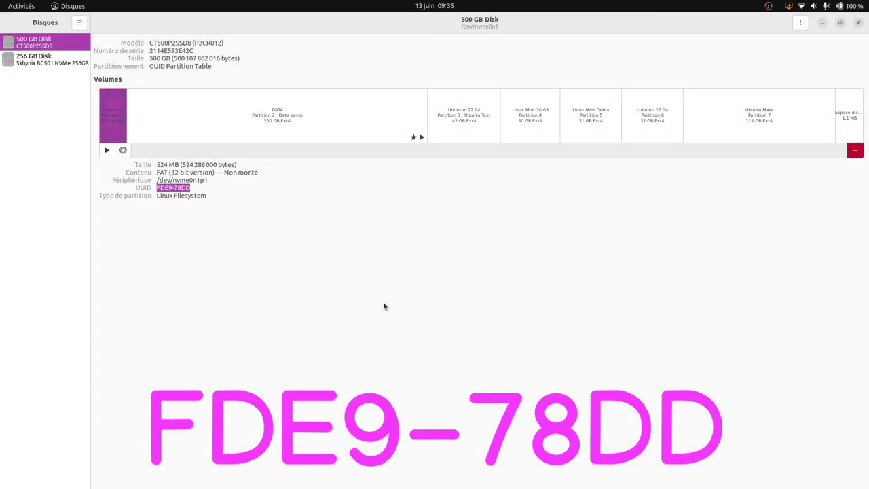
Try the esp flag on /dev/nvme0n1p1, set only msftdata instead, and close GParted.
left_click(7, 81)
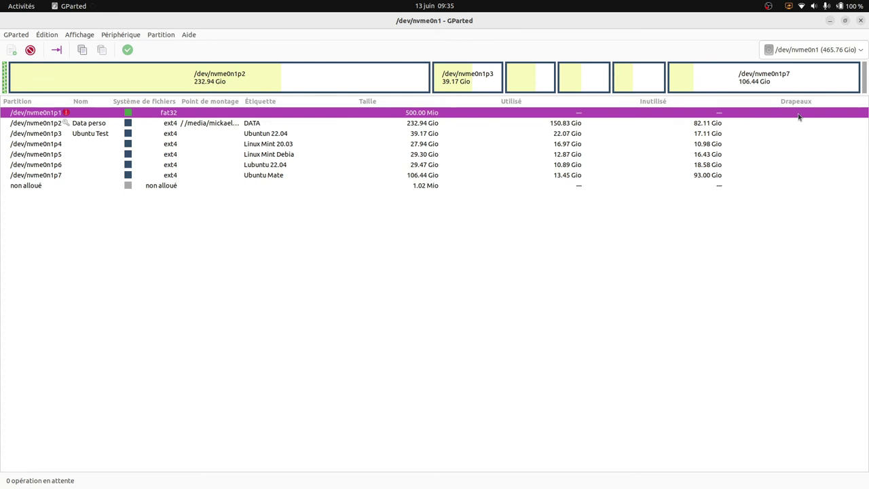
right_click(168, 116)
left_click(198, 226)
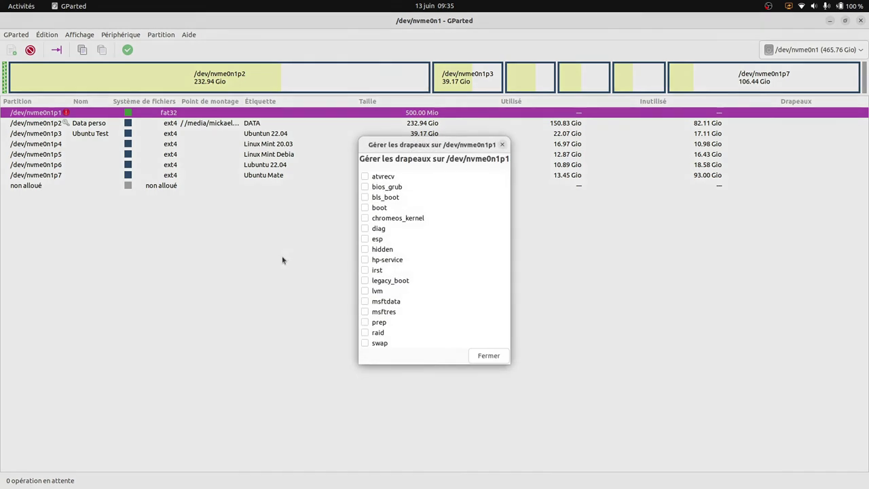
left_click(364, 239)
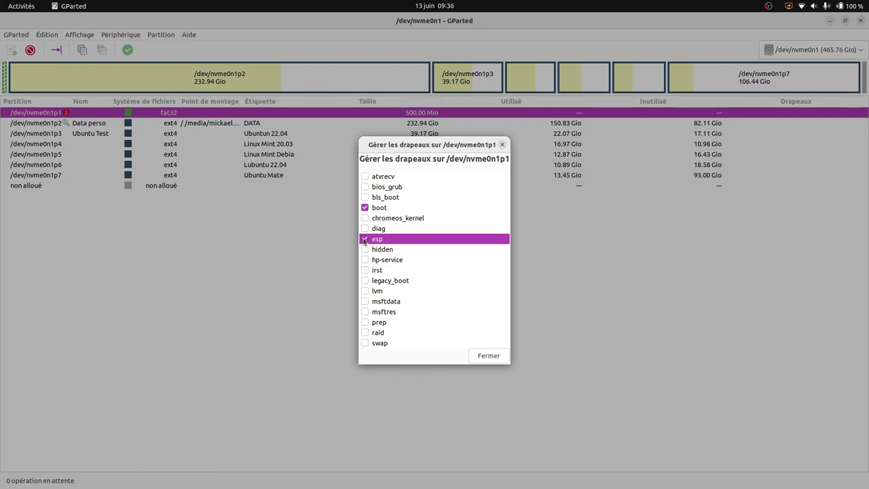
left_click(365, 239)
left_click(365, 302)
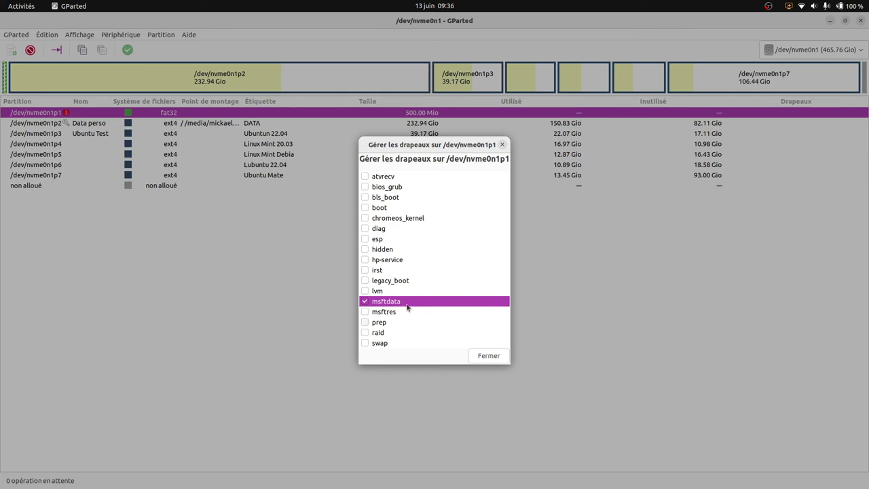
left_click(488, 356)
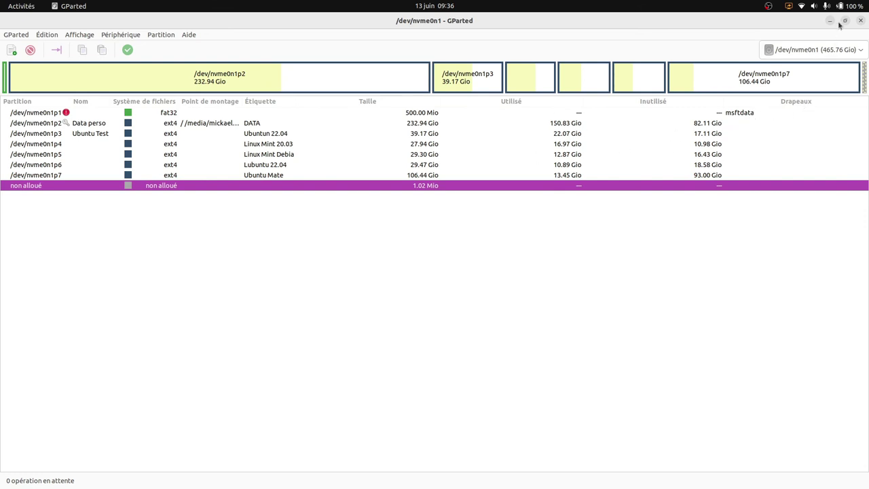
left_click(860, 21)
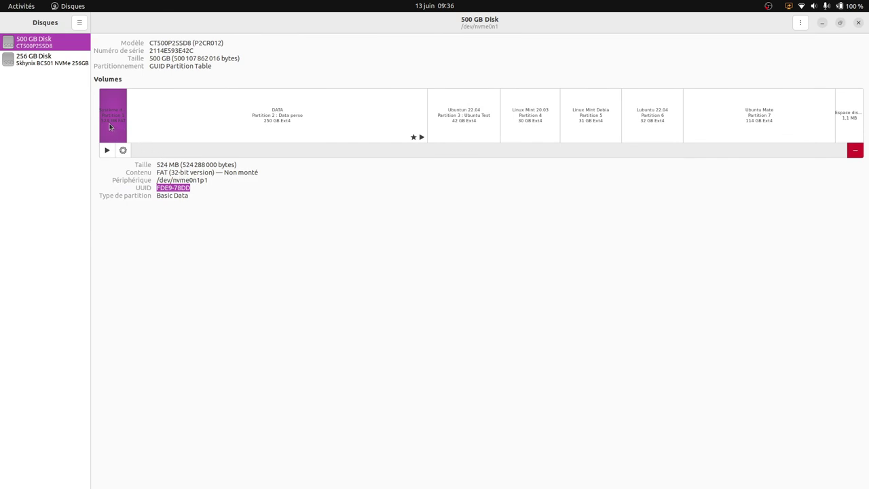
Copy the partition name "EFI System Partition" from partition 1 of the 256 GB disk, leaving its settings unmodified.
left_click(38, 62)
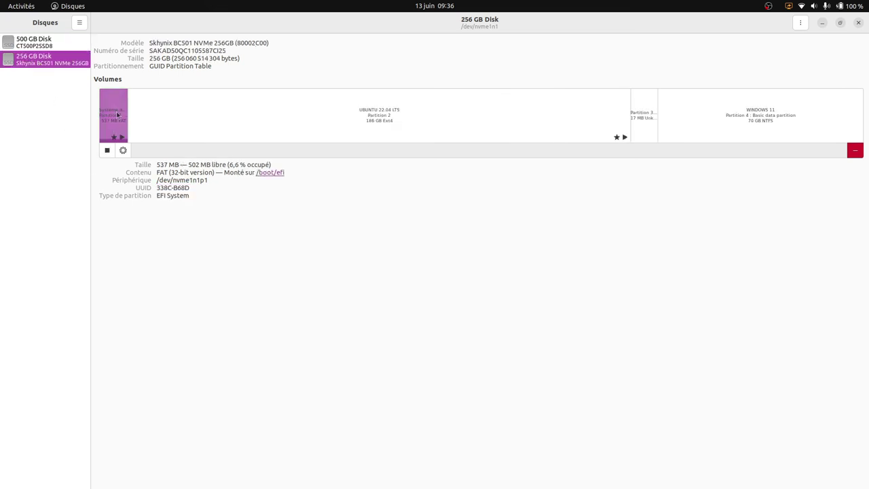
left_click(123, 150)
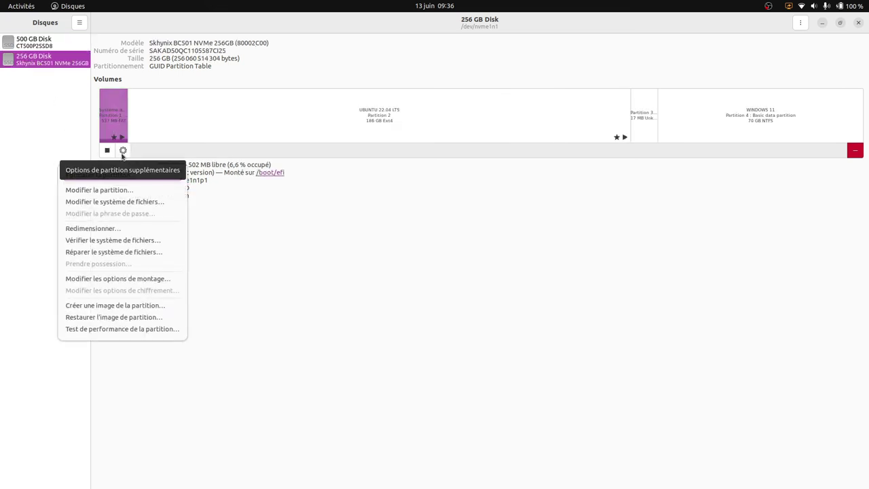
left_click(103, 190)
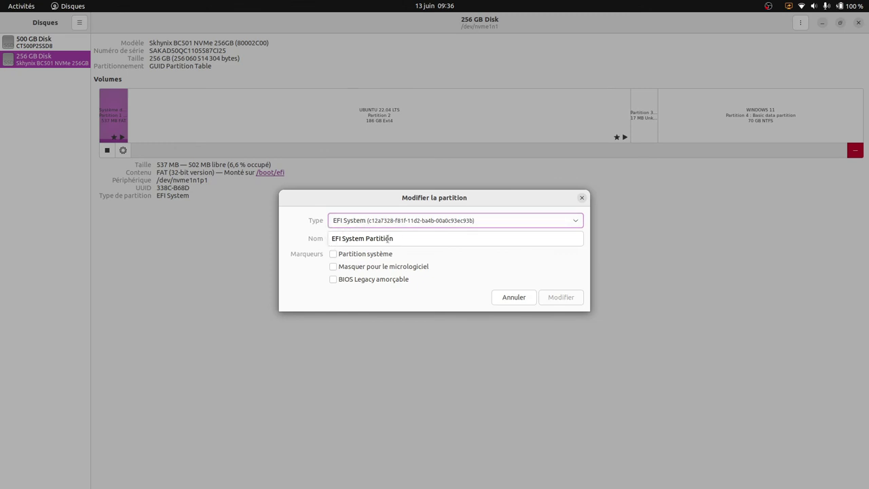
left_click_drag(402, 239, 331, 242)
right_click(346, 242)
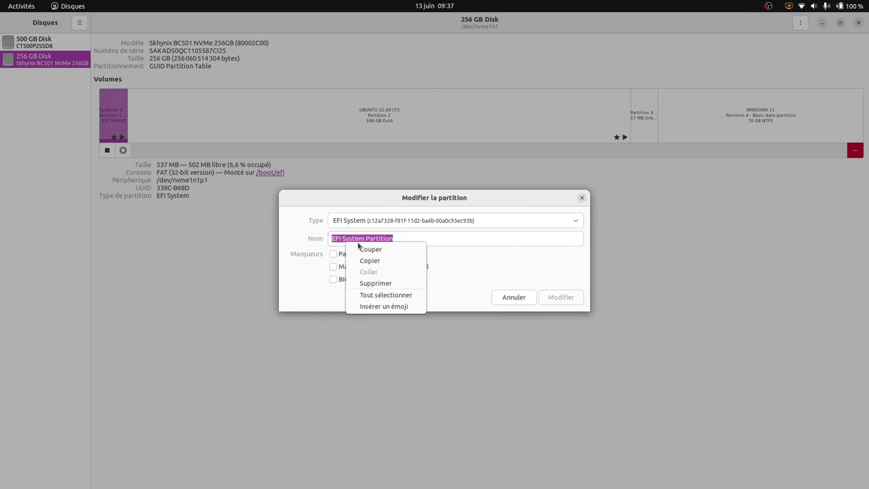
left_click(373, 265)
left_click(510, 297)
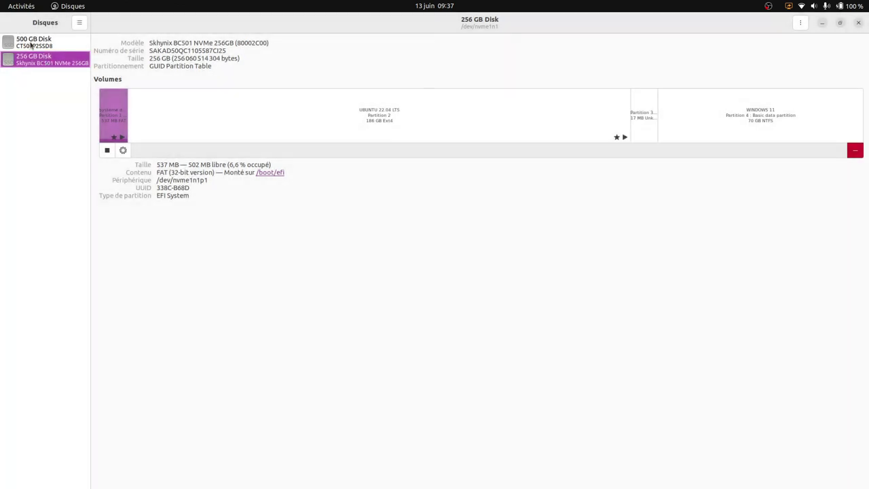
Set partition 1 of the 500 GB disk to type EFI System with the name "EFI System Partition".
left_click(31, 44)
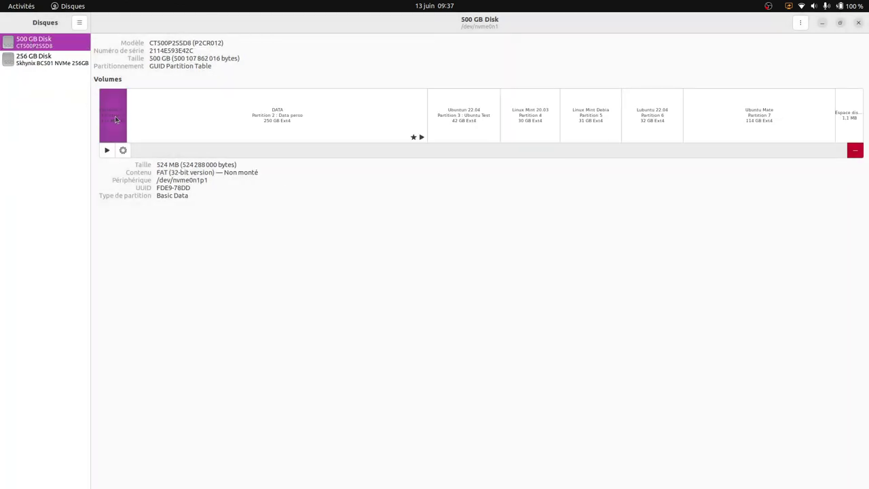
left_click(122, 150)
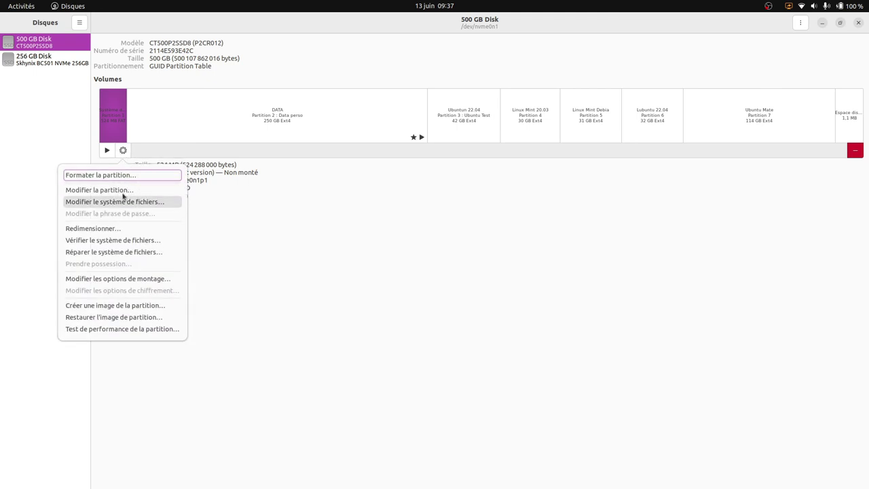
left_click(123, 192)
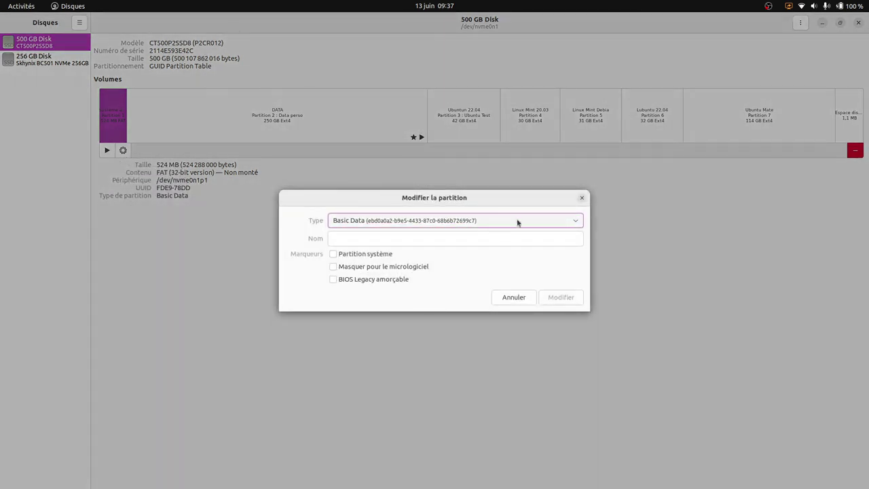
left_click(579, 221)
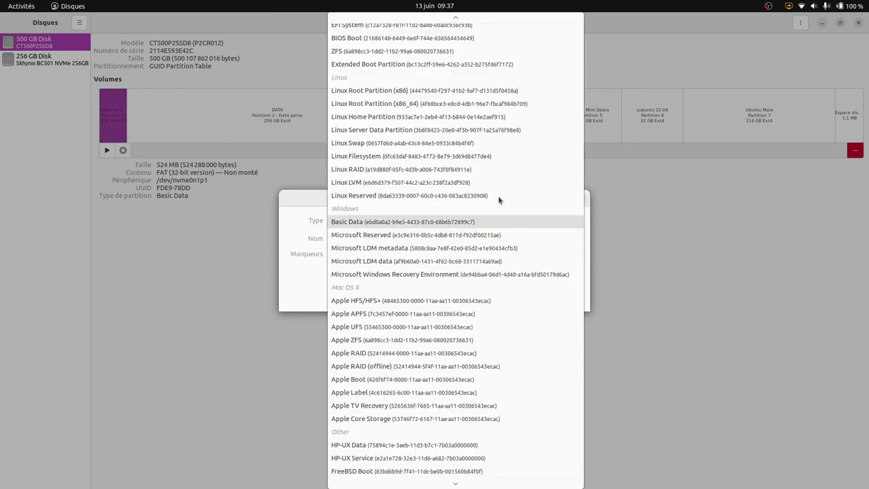
scroll(370, 87, "up", 2)
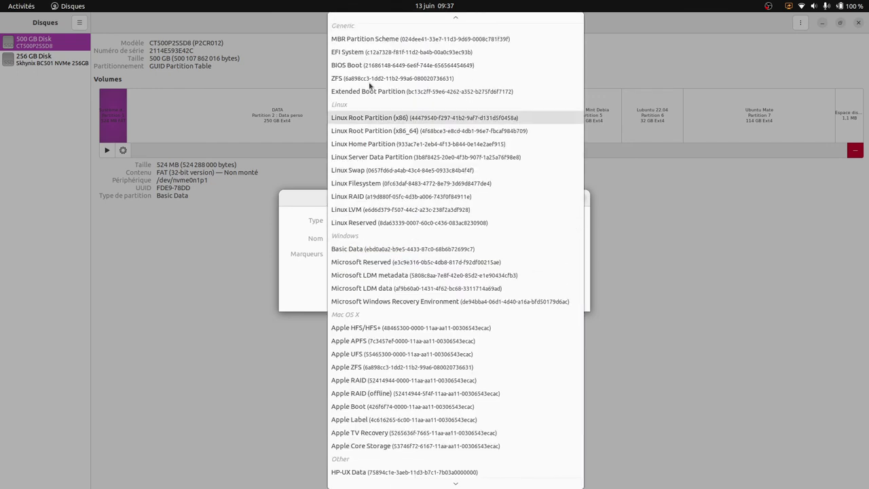
left_click(354, 53)
left_click(346, 242)
right_click(347, 243)
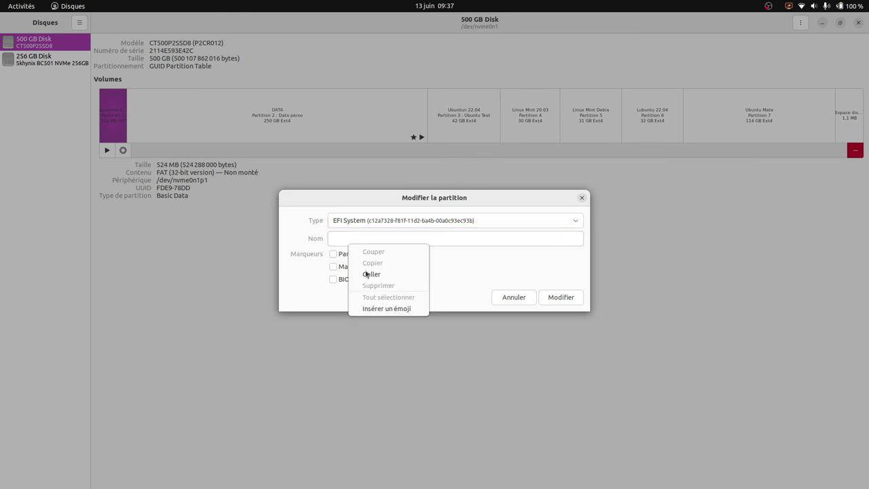
left_click(368, 275)
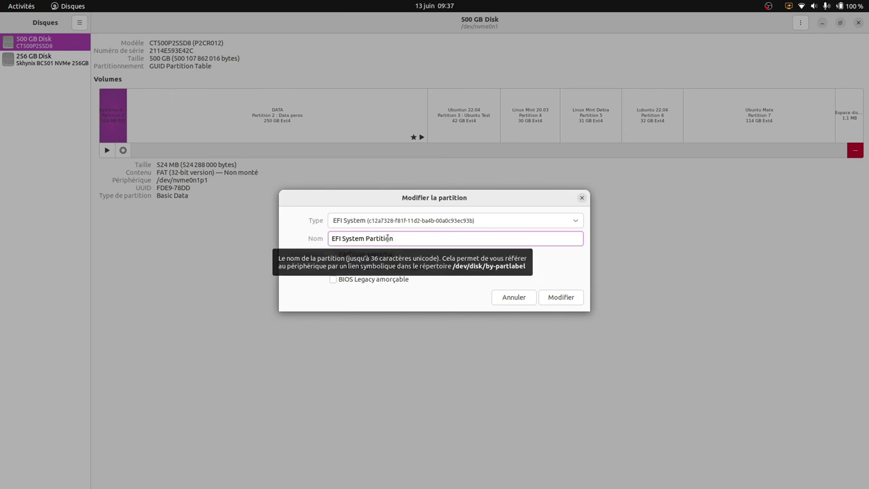
left_click(554, 296)
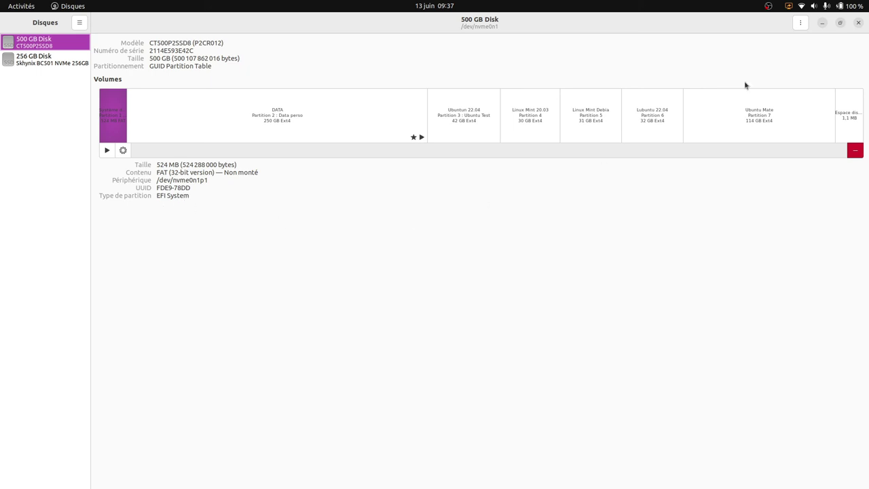
Minimize Disks and reopen GParted, authenticating with the account password.
left_click(821, 22)
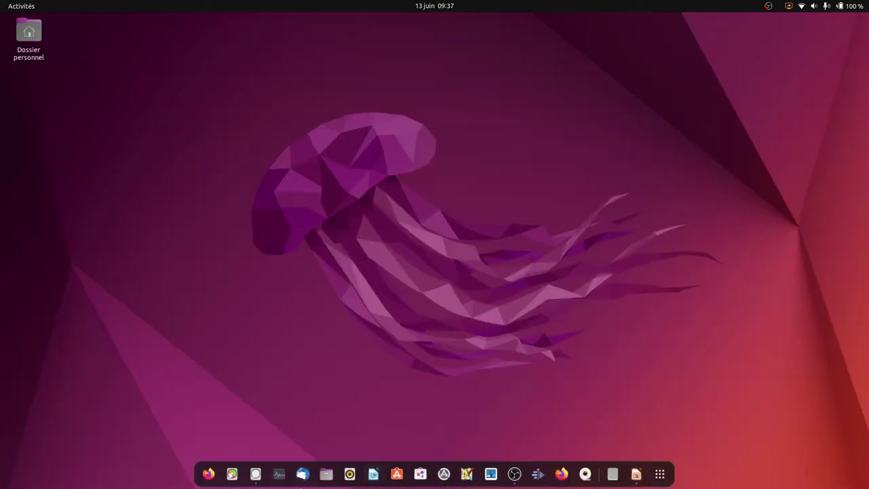
left_click(231, 474)
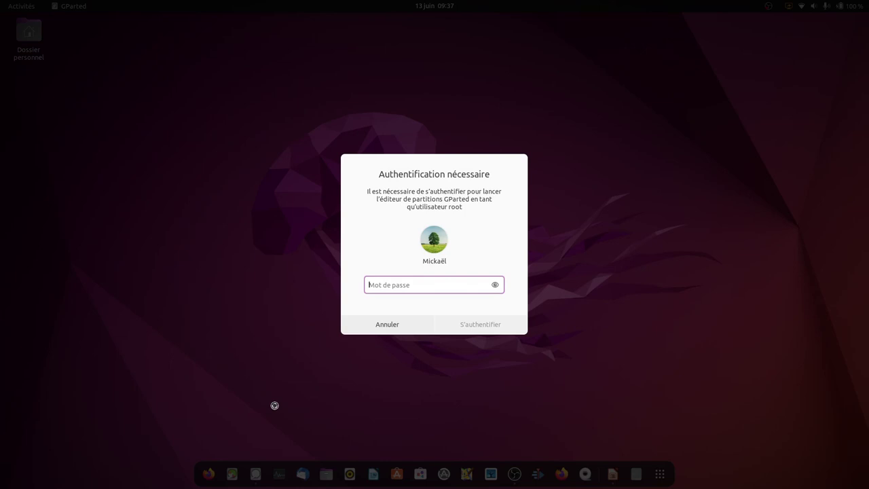
type("••••••••")
key("Return")
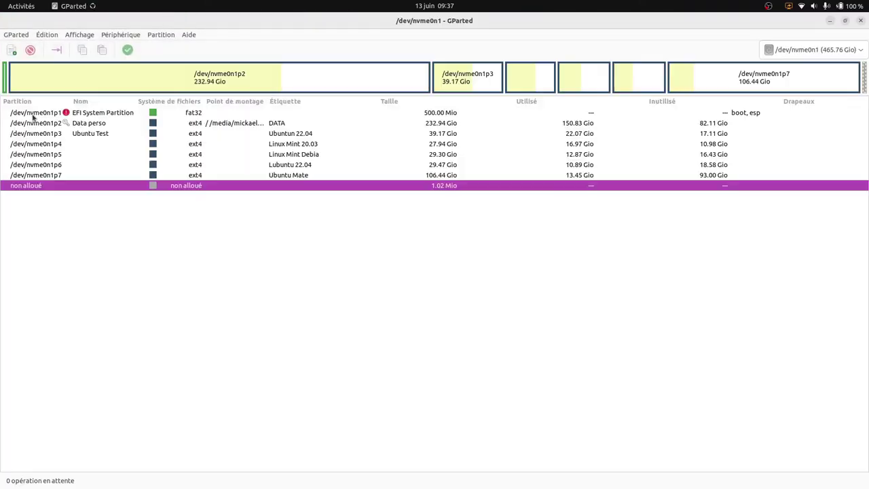
Examine the flags set on /dev/nvme0n1p1 and close the flag list.
left_click(32, 117)
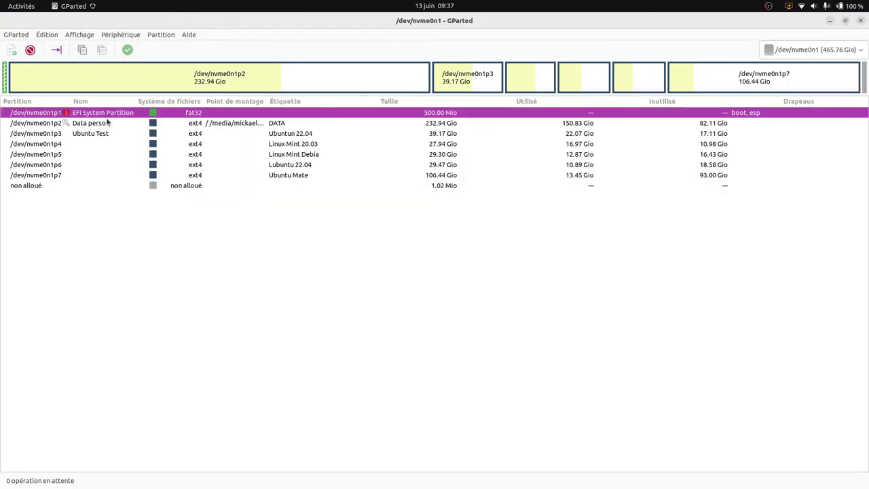
right_click(751, 118)
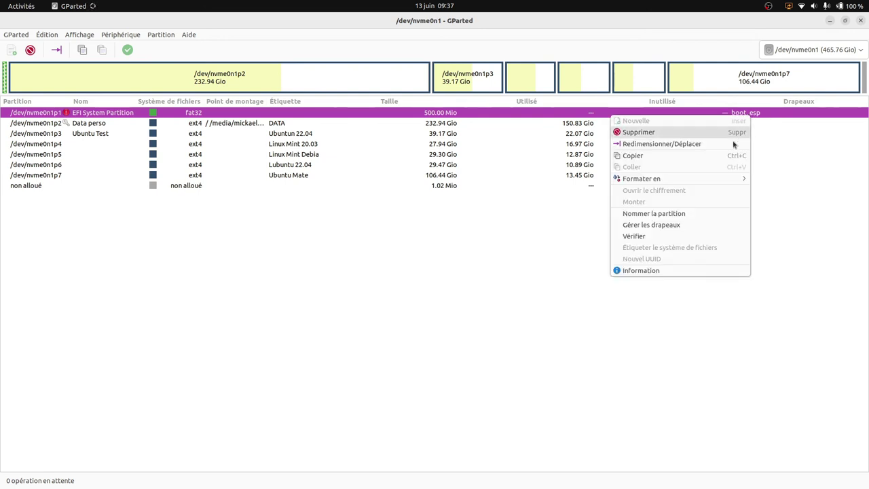
left_click(672, 227)
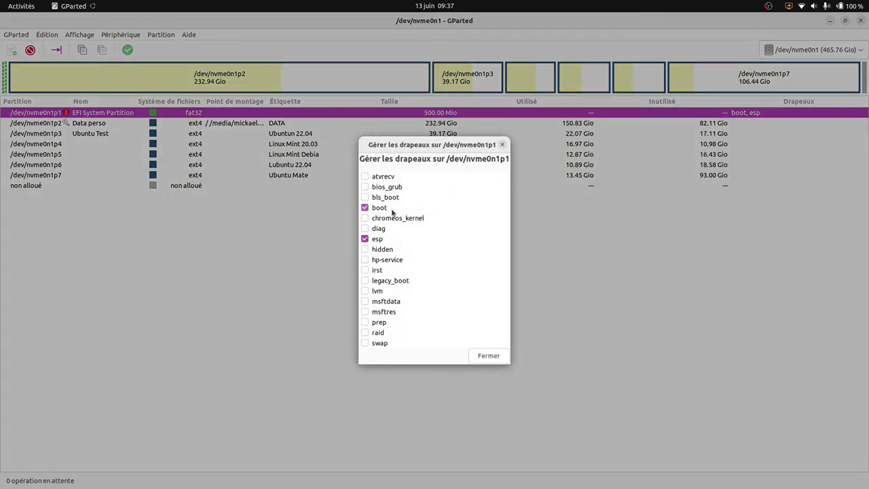
left_click(487, 354)
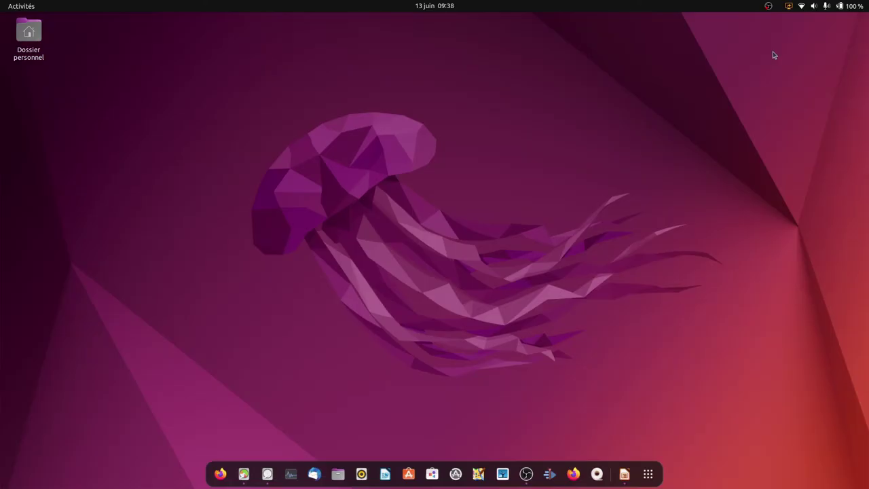